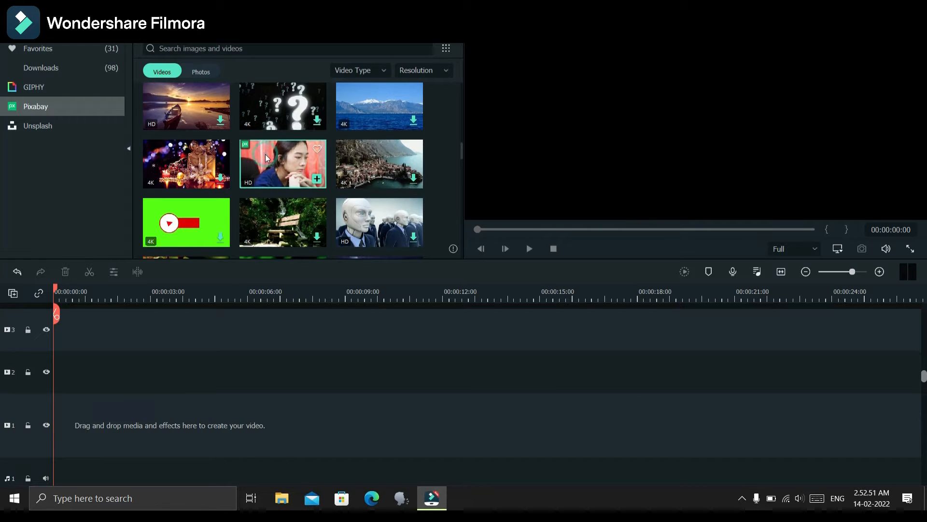
Place the Pixabay video of the woman resting her chin on her hands at the start of tracks 1 and 3
drag(265, 154, 53, 417)
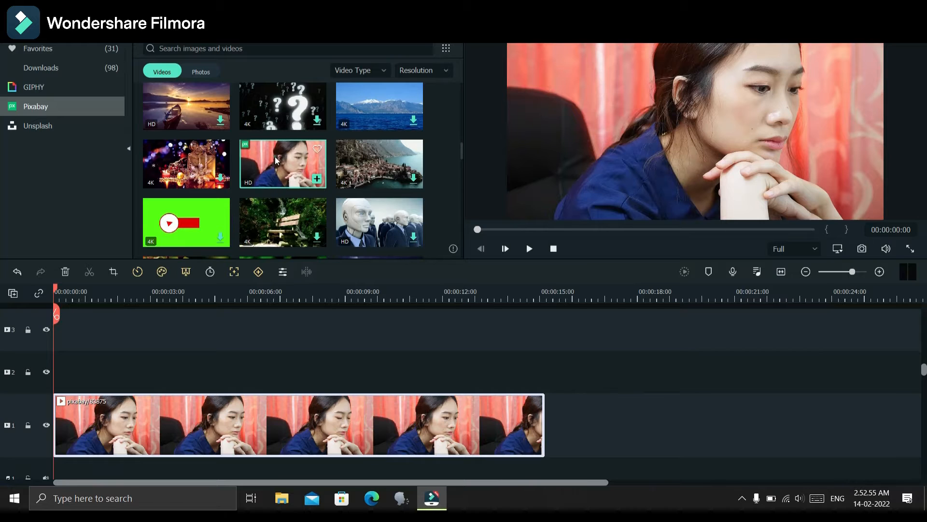
drag(275, 160, 53, 363)
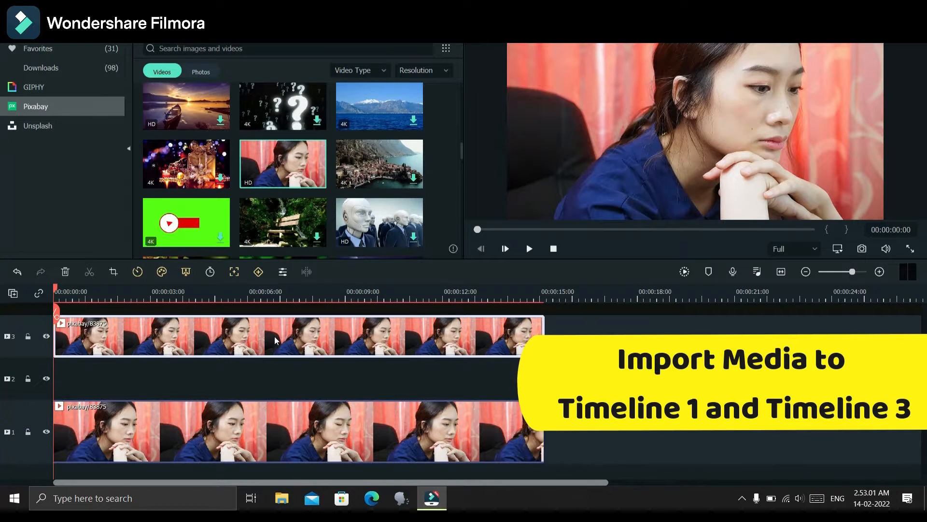
Apply the AI Portrait effect Human Segmentation to the track 3 clip and check the cutout with track 1 temporarily hidden
click(253, 36)
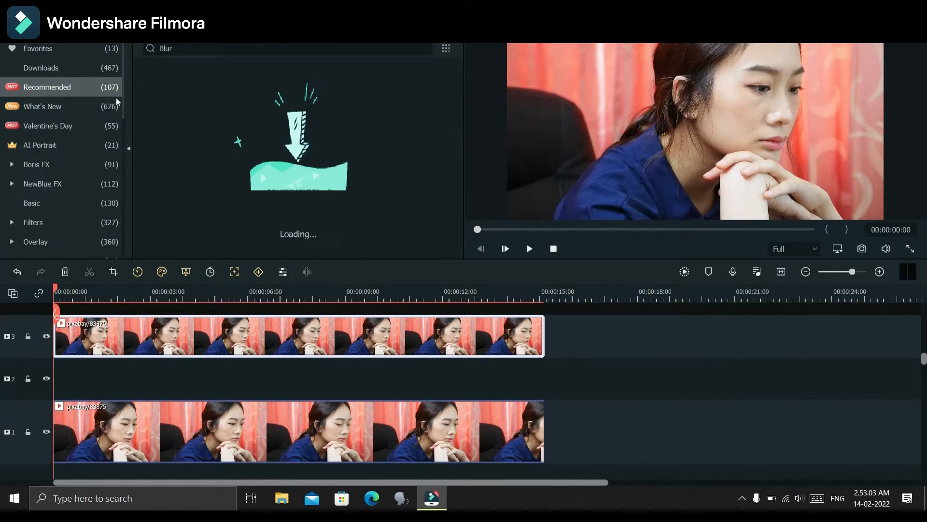
click(85, 145)
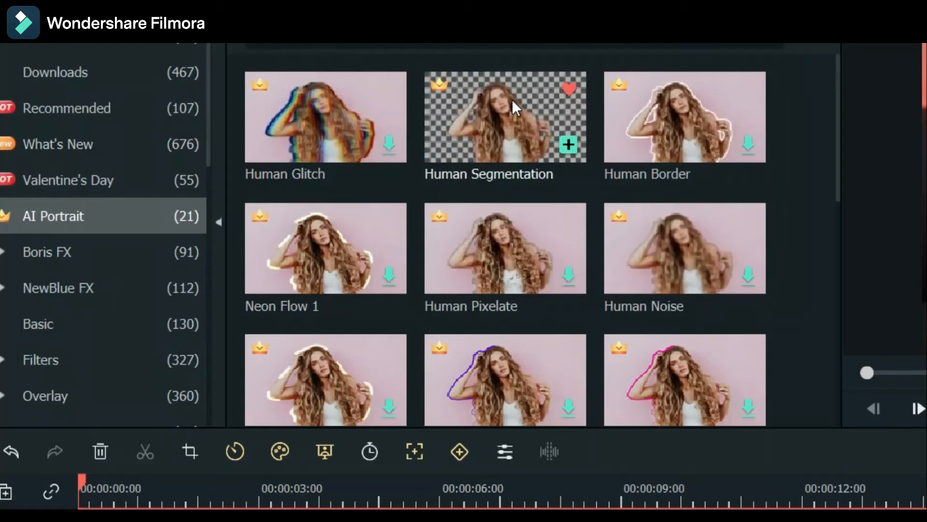
drag(512, 100, 478, 286)
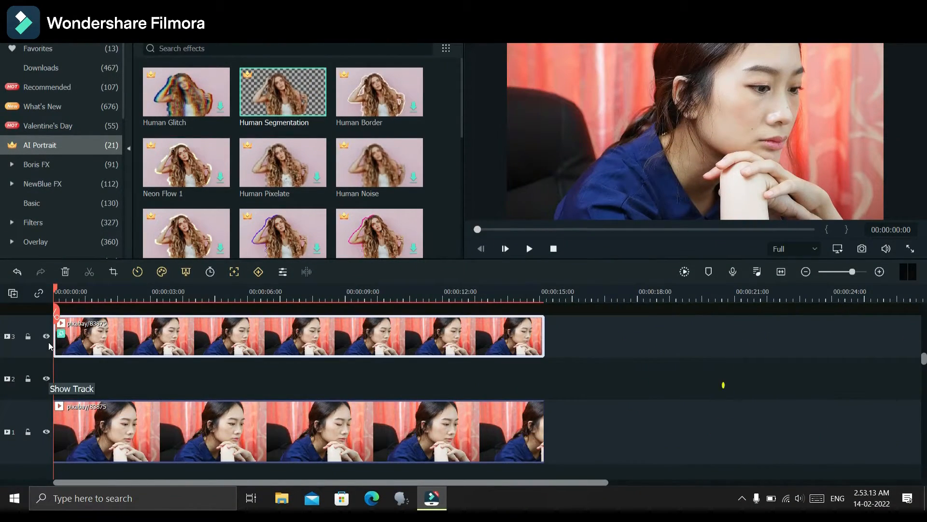
click(46, 431)
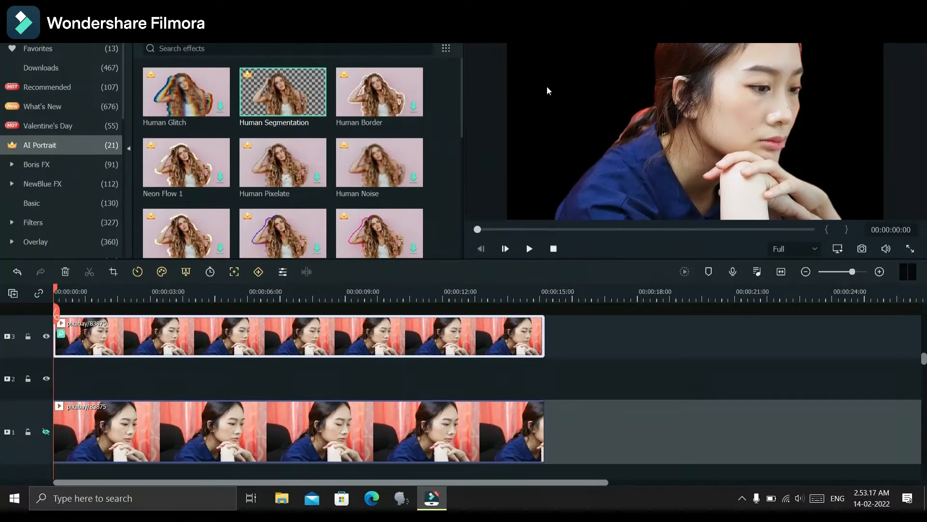
click(46, 432)
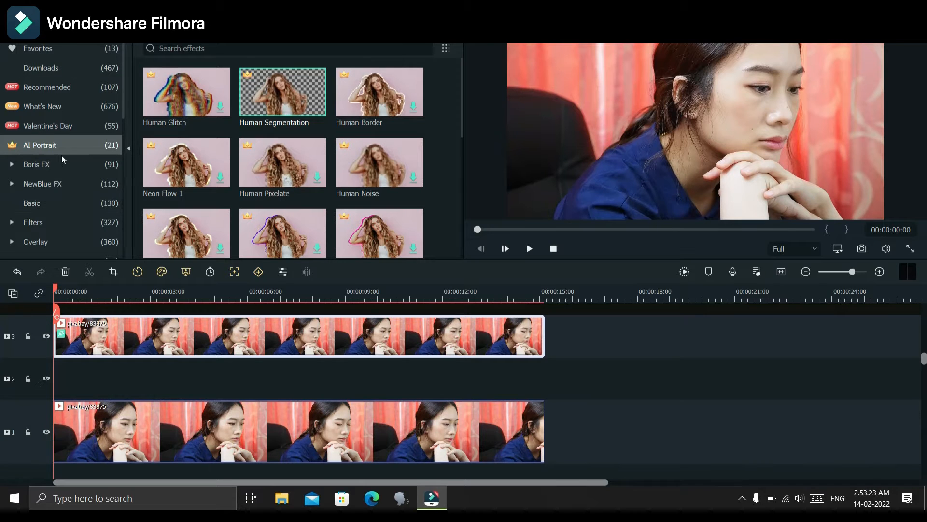
Add the favorite Square Blur effect at the start of track 2 and extend it to the end of the clips
click(91, 59)
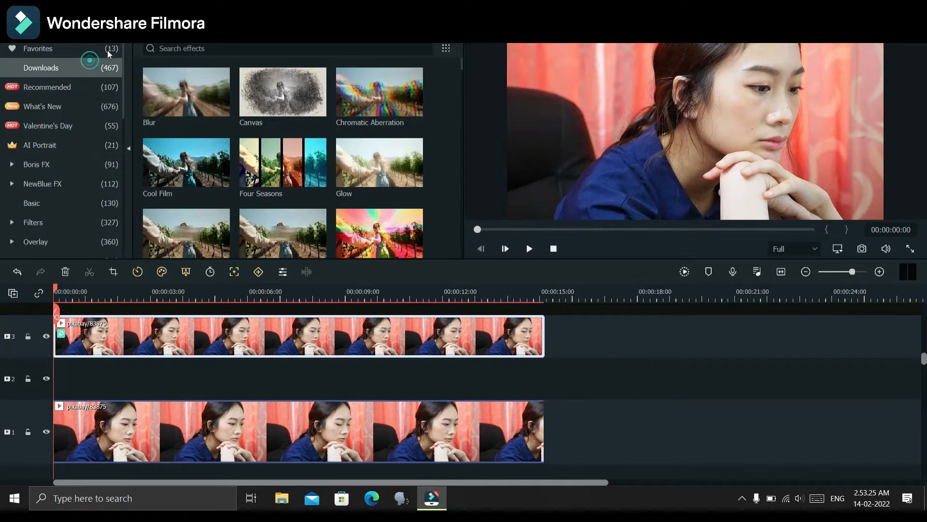
click(109, 49)
scroll(227, 127, down, 3)
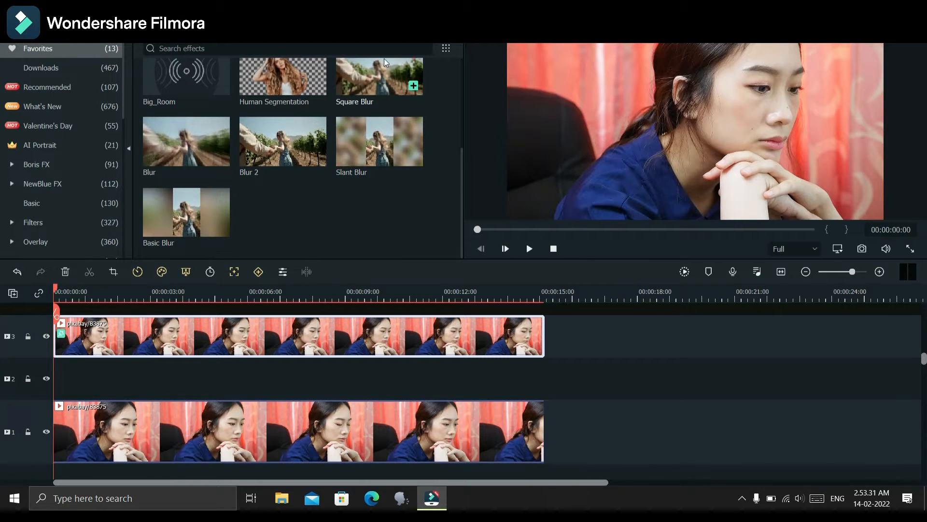
drag(385, 61, 266, 280)
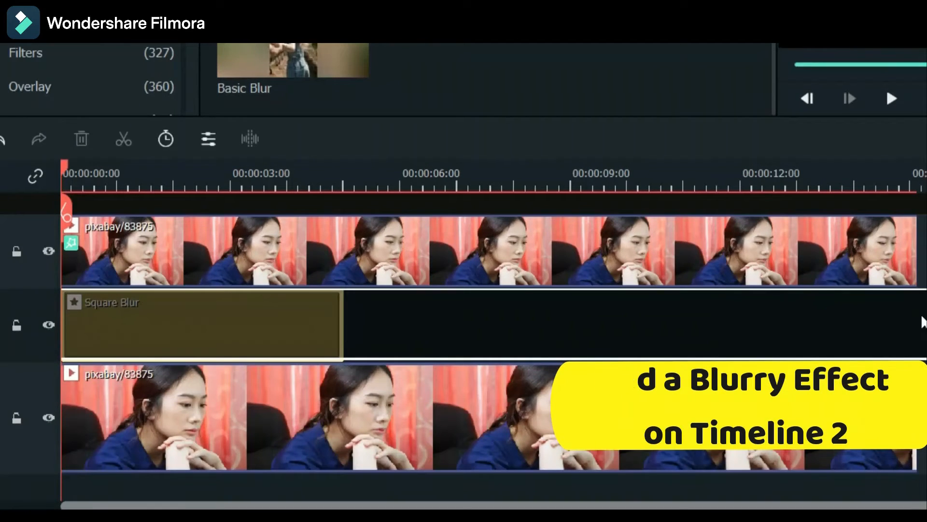
drag(921, 317, 912, 314)
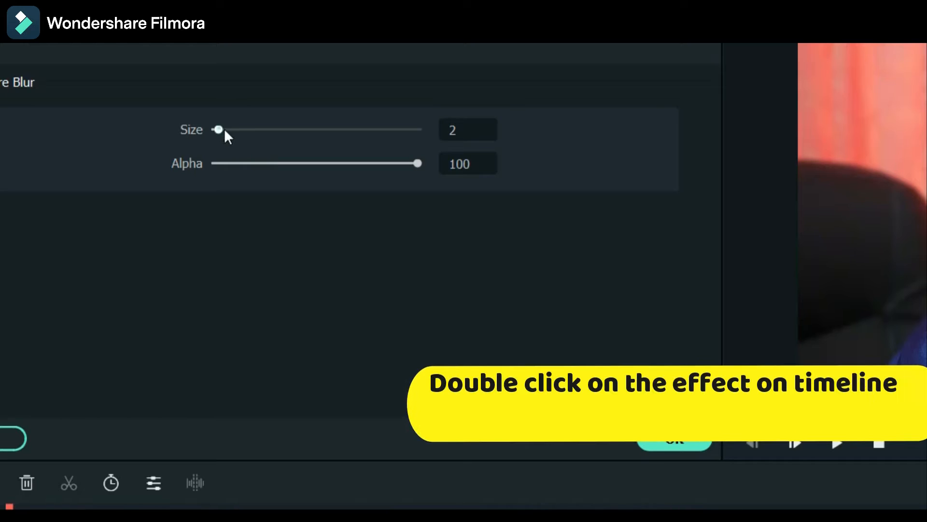
Set the Square Blur size to 25 and play the blurred-background result in full-screen preview
drag(219, 128, 247, 128)
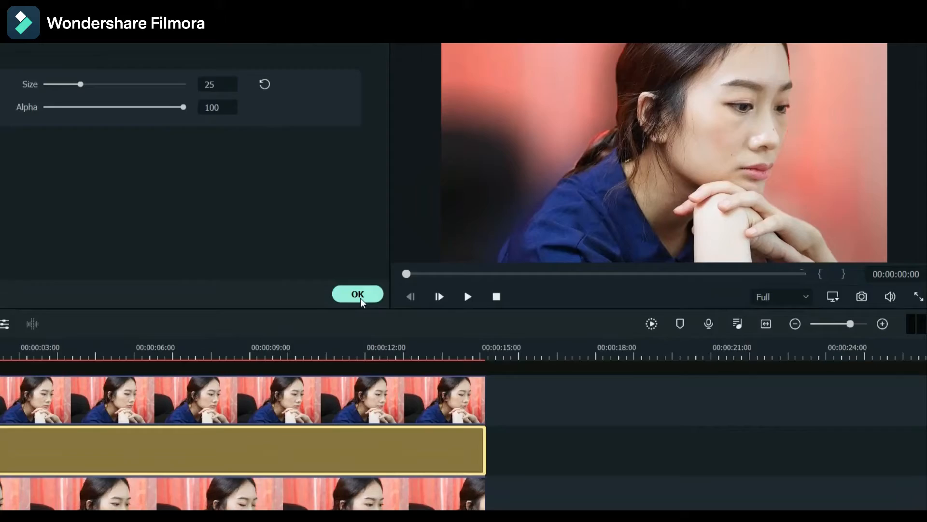
click(269, 351)
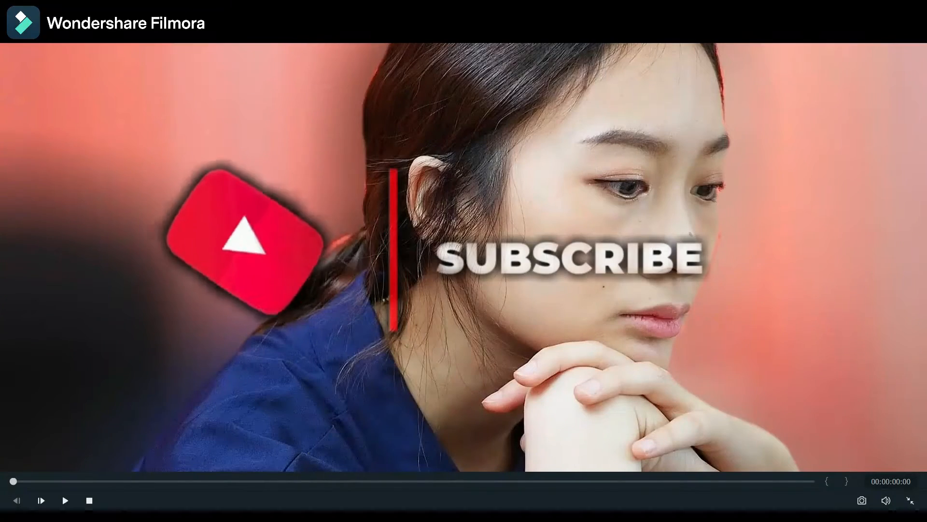
click(65, 501)
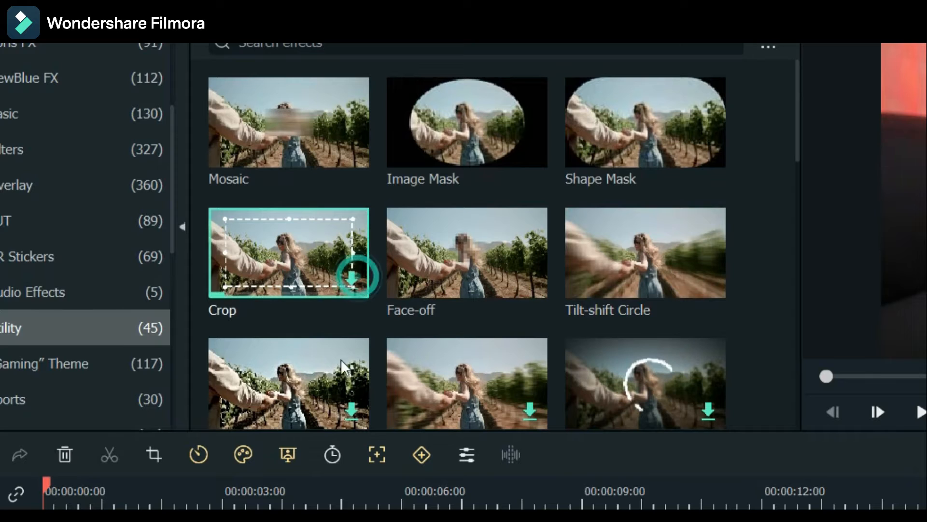
Download the Utility effects Auto Enhance, Tilt-shift Linear and Summer_Set_Sunshine
scroll(529, 422, down, 1)
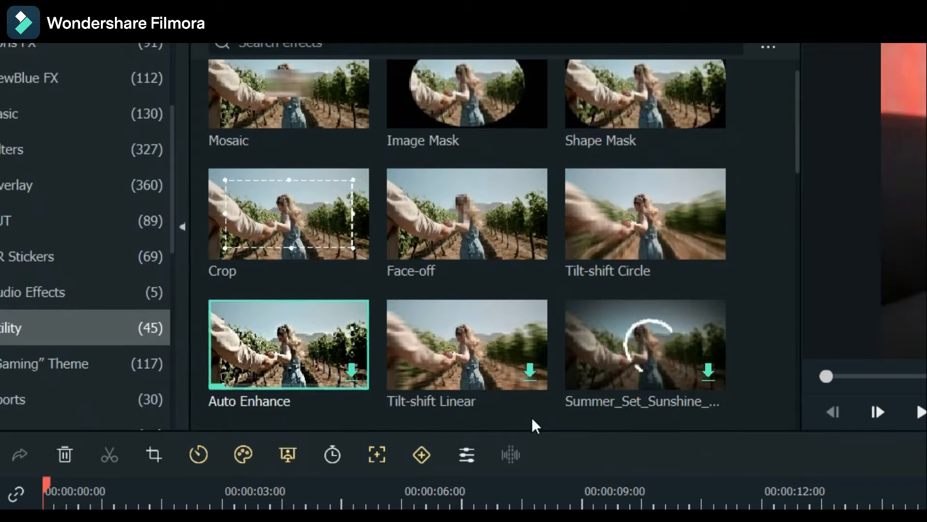
click(529, 373)
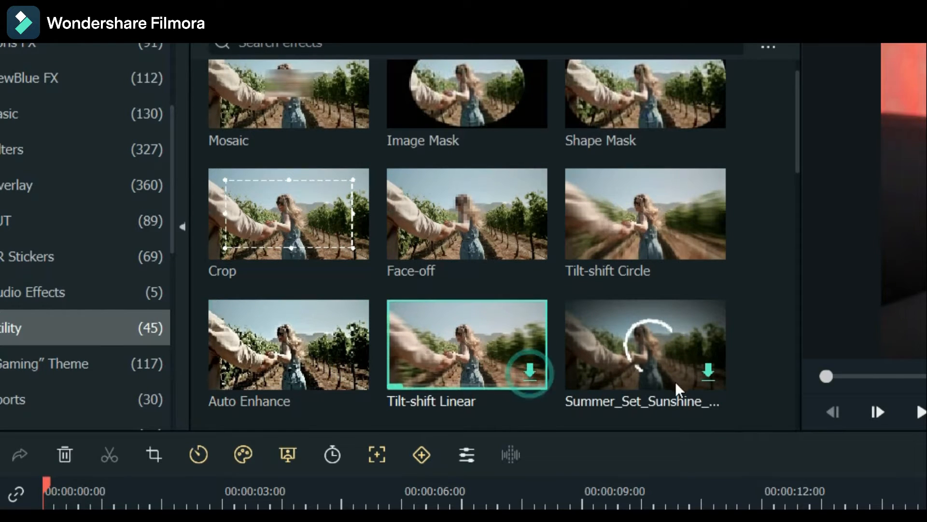
click(698, 379)
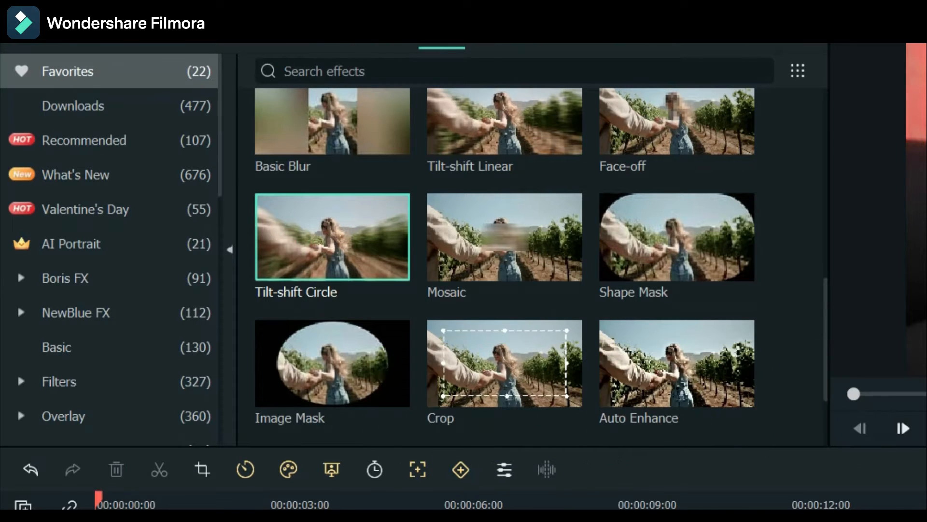
Add Tilt-shift Circle at the start of track 2, then enlarge and centre its focus circle around the woman's face
drag(332, 237, 68, 289)
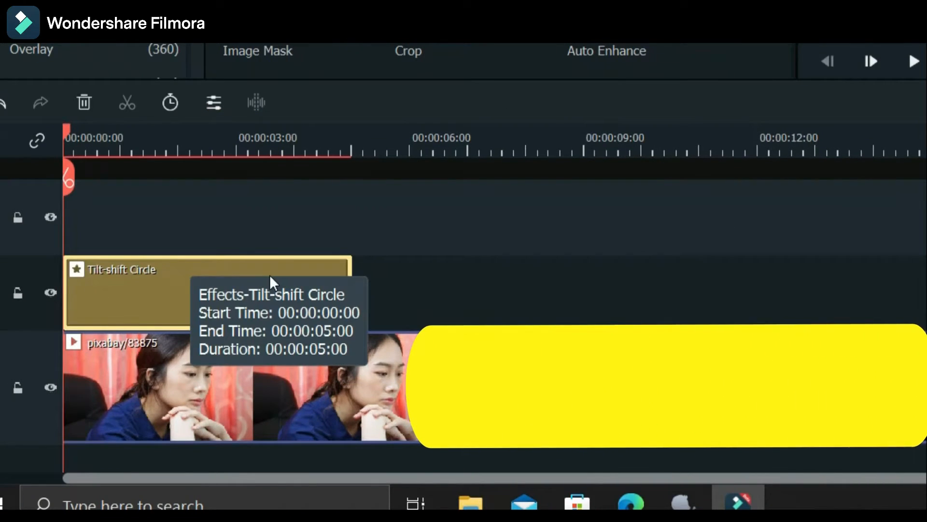
double_click(270, 274)
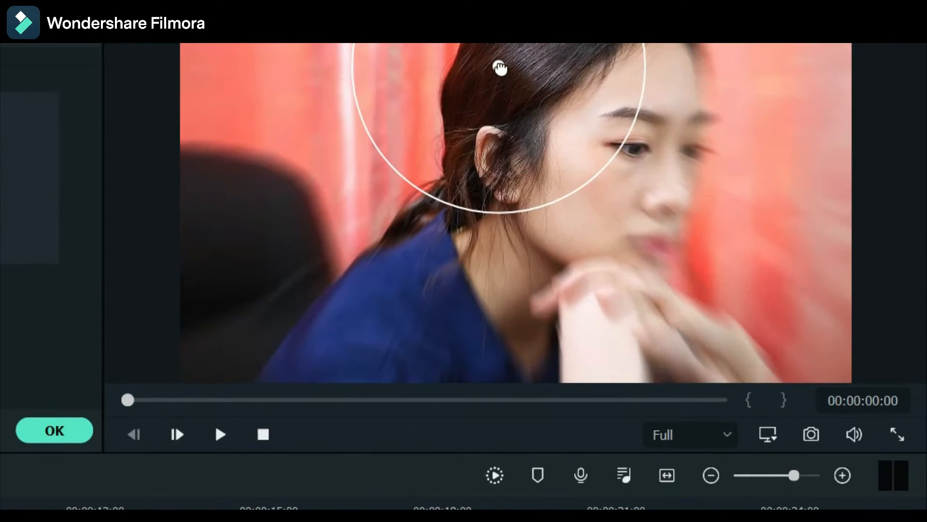
drag(502, 67, 582, 128)
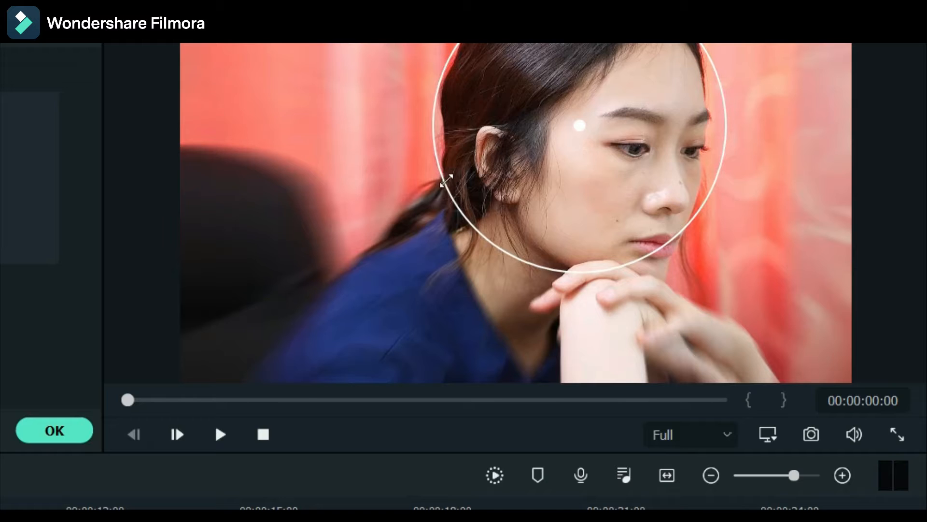
drag(446, 181, 417, 215)
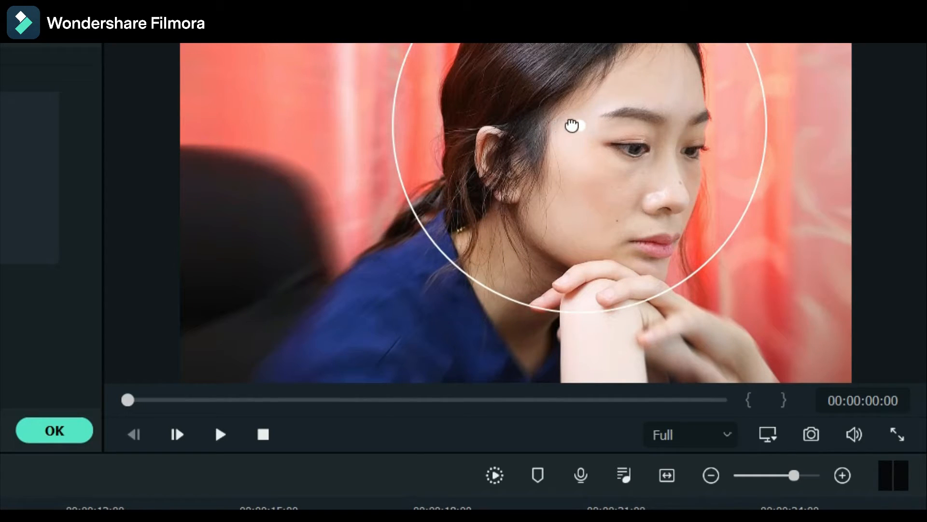
drag(574, 127, 575, 150)
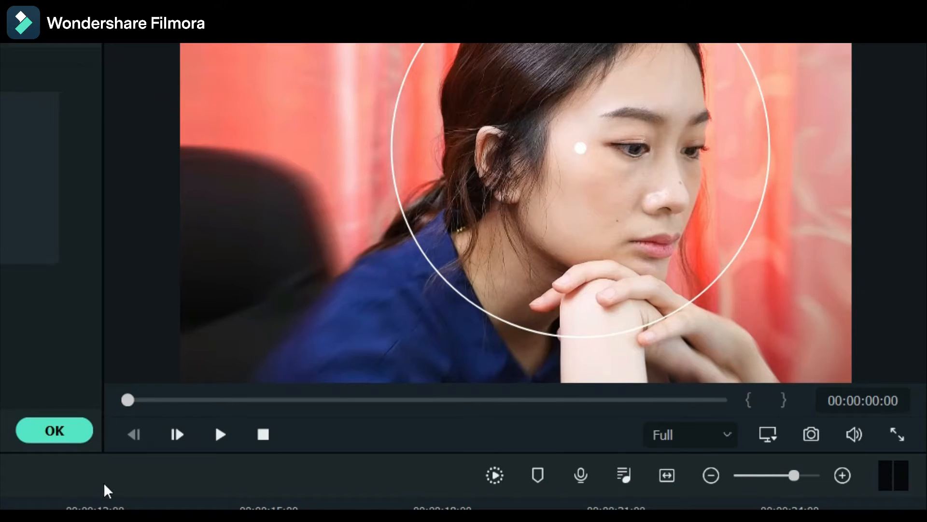
click(80, 432)
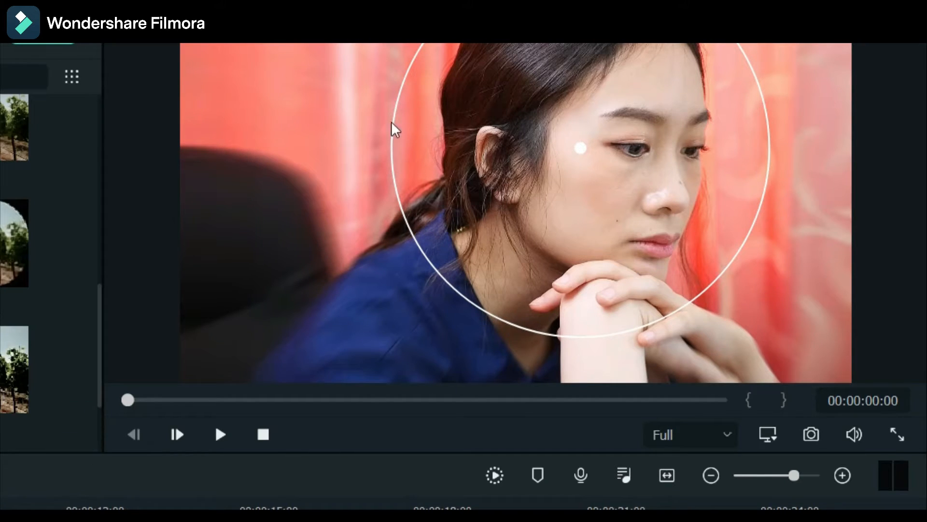
double_click(336, 204)
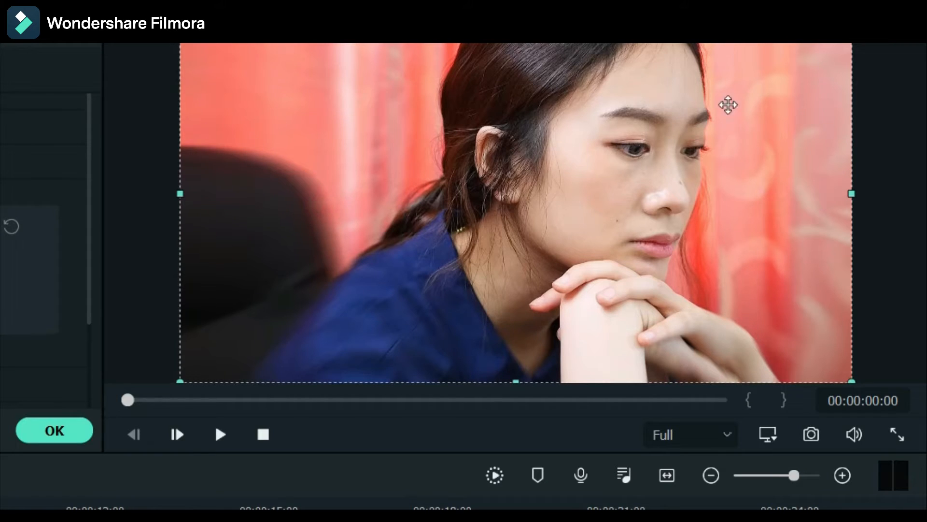
click(65, 438)
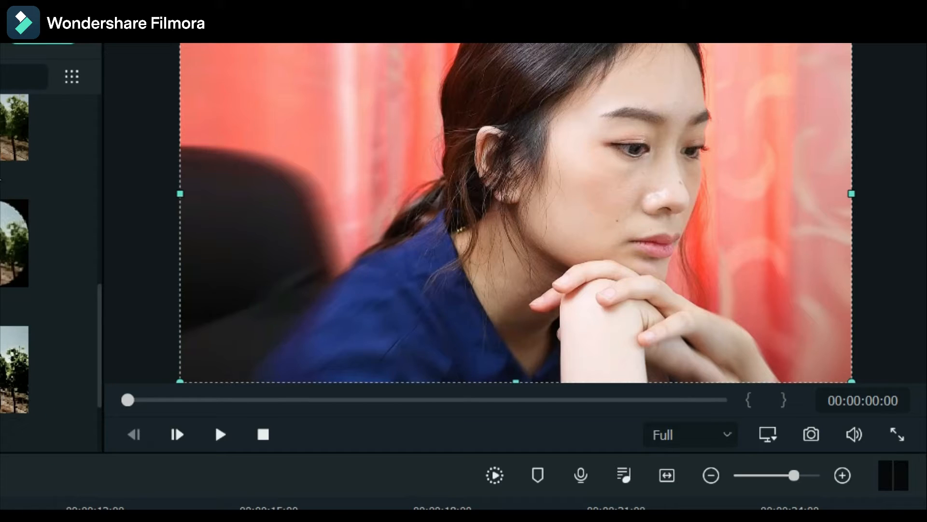
Add Tilt-shift Linear on track 3 after Tilt-shift Circle and fit its slanted focus band over the woman, size about 0.42, rotation about 23
drag(99, 296, 99, 253)
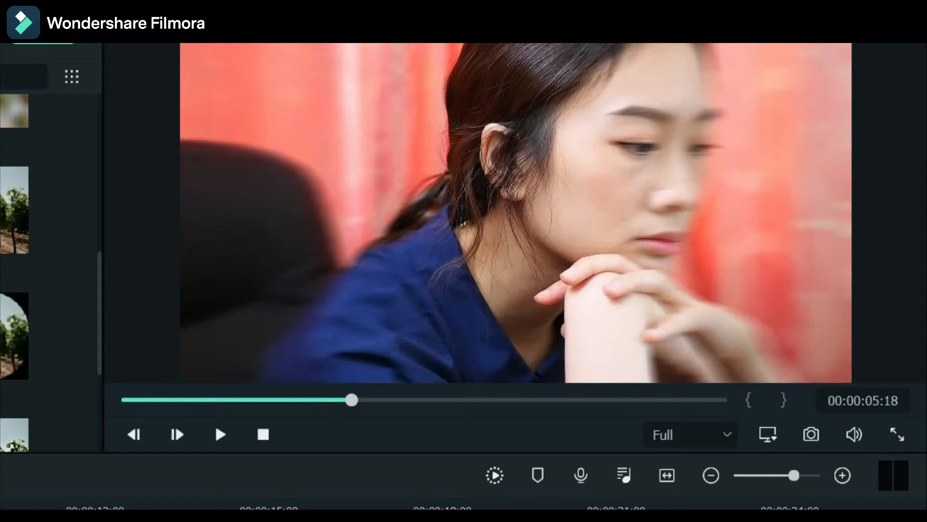
double_click(468, 148)
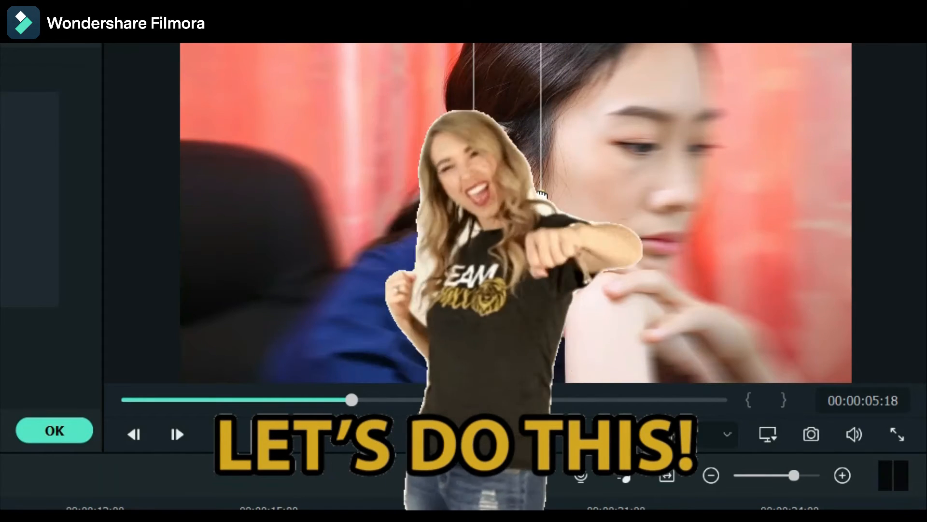
drag(541, 196, 664, 291)
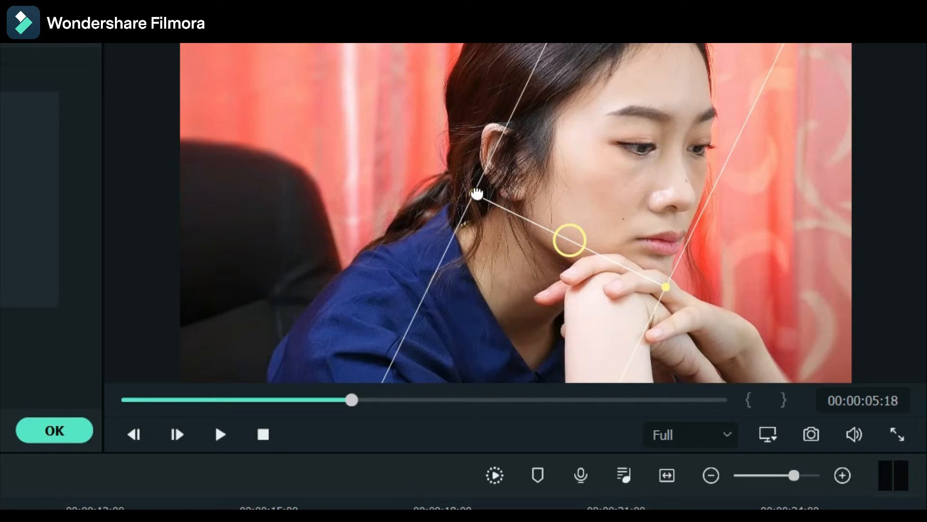
drag(478, 194, 407, 151)
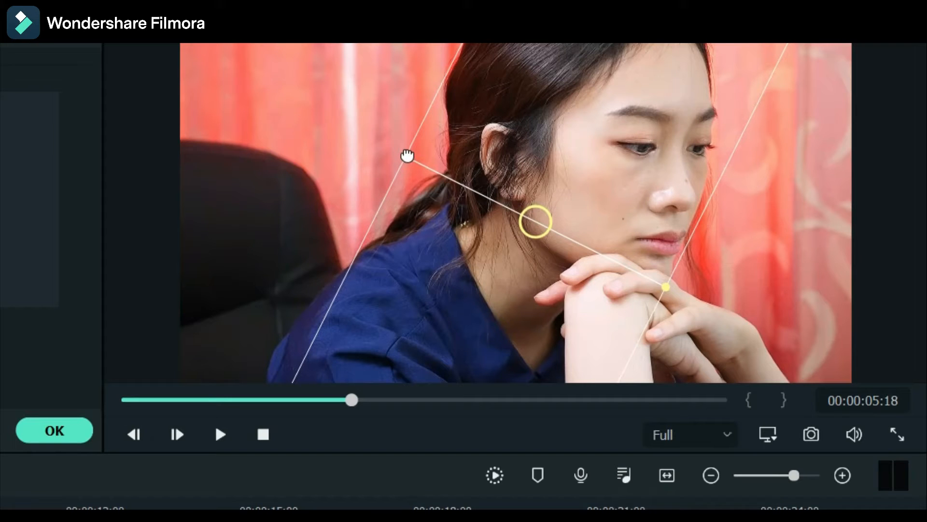
drag(407, 155, 411, 184)
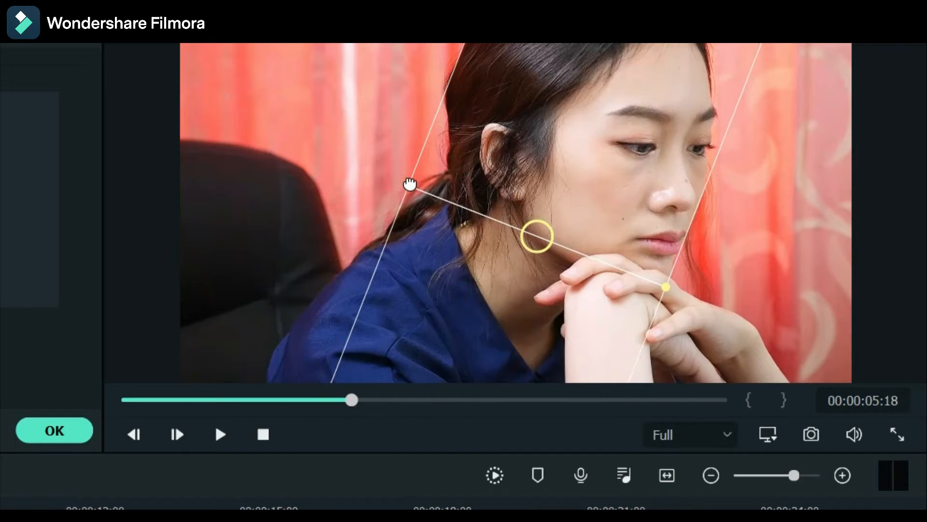
drag(407, 173, 407, 172)
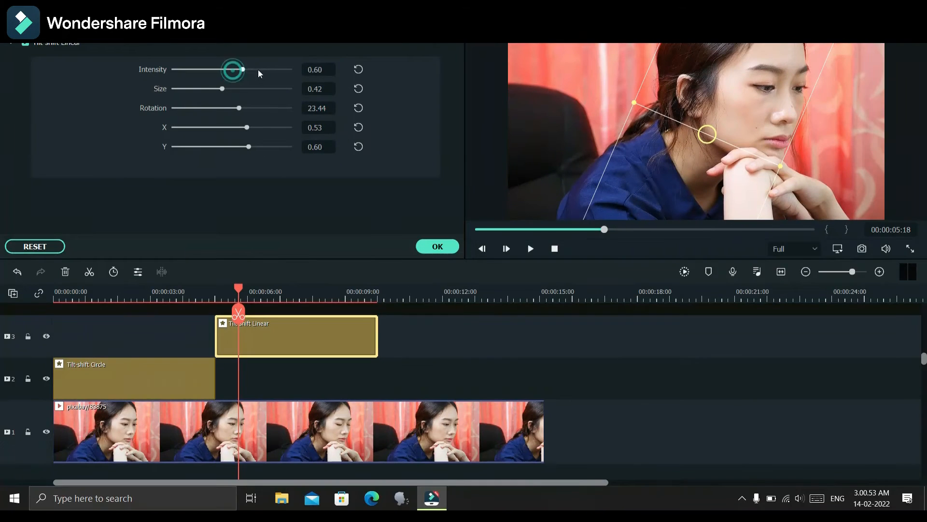
Set the Tilt-shift Linear intensity to 1.00 and apply the effect settings
drag(233, 69, 291, 71)
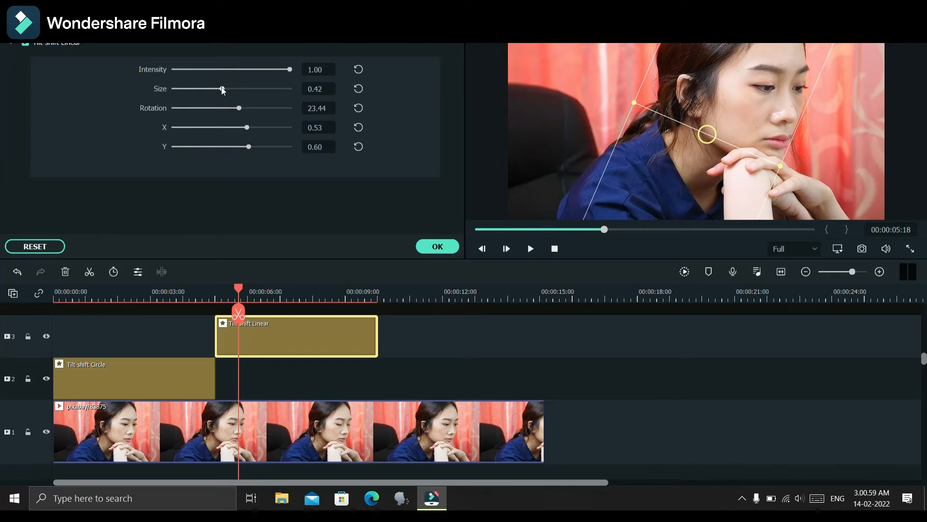
click(437, 246)
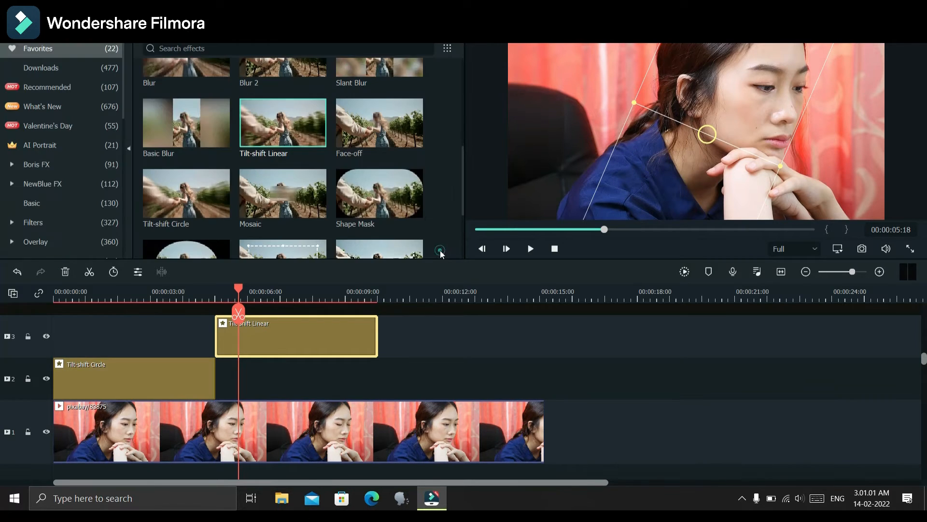
Move the Tilt-shift Linear effect to the start of track 3, directly above the Tilt-shift Circle effect
click(587, 94)
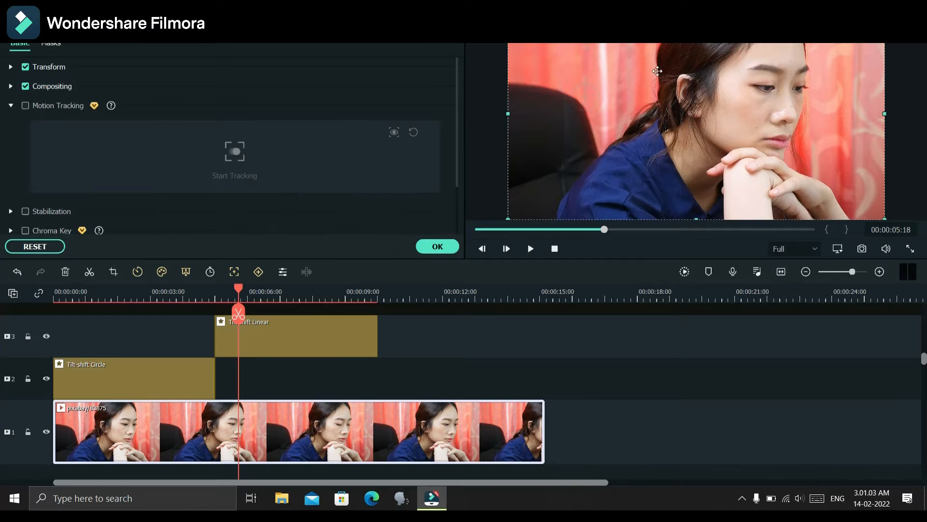
drag(280, 351, 43, 350)
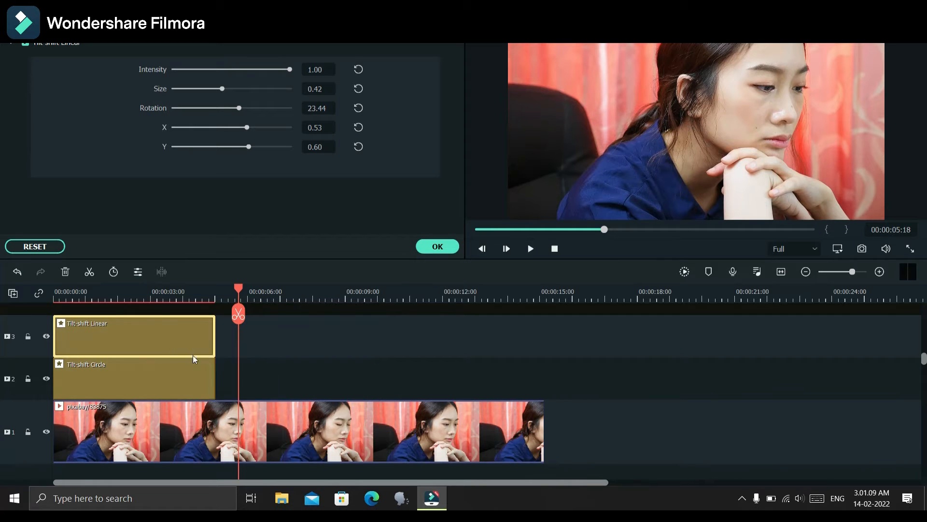
Extend the Tilt-shift Circle and Tilt-shift Linear effects on tracks 2 and 3 to the end of the video clip
click(211, 366)
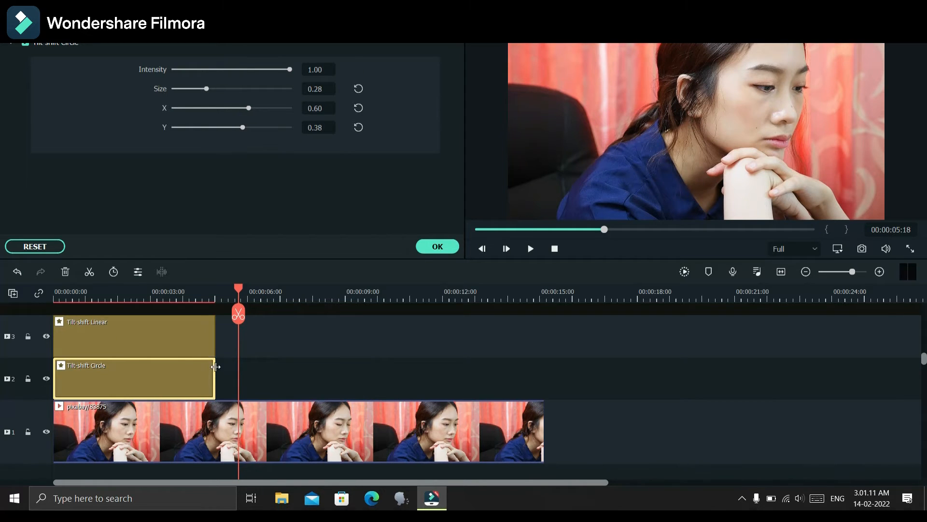
drag(215, 366, 544, 389)
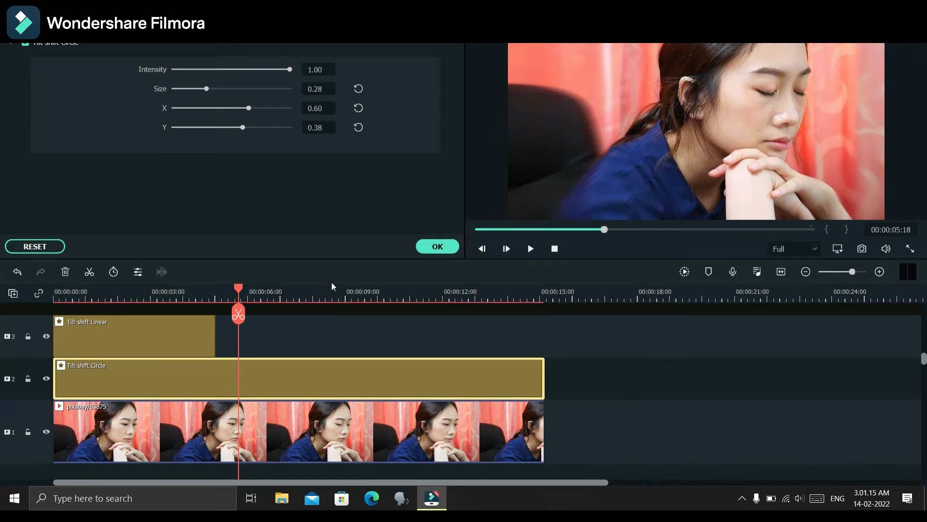
click(212, 333)
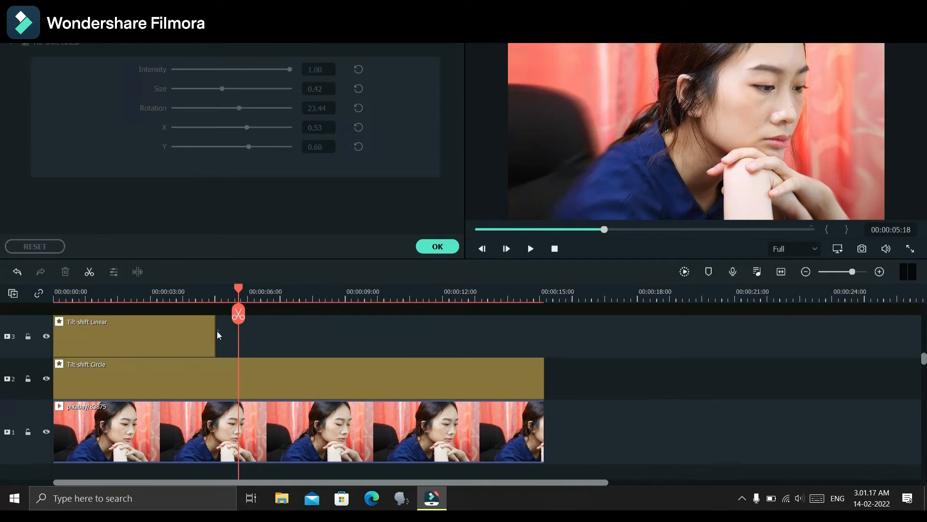
click(202, 333)
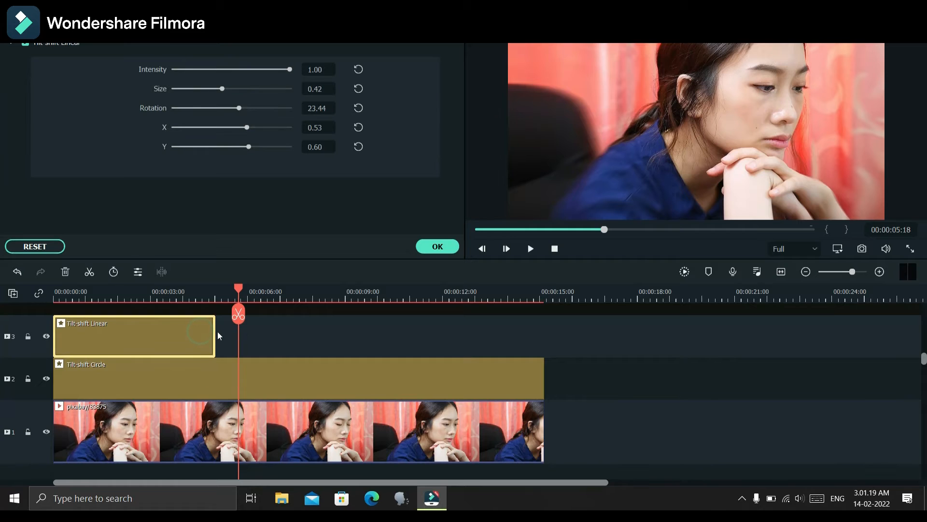
drag(216, 336, 544, 343)
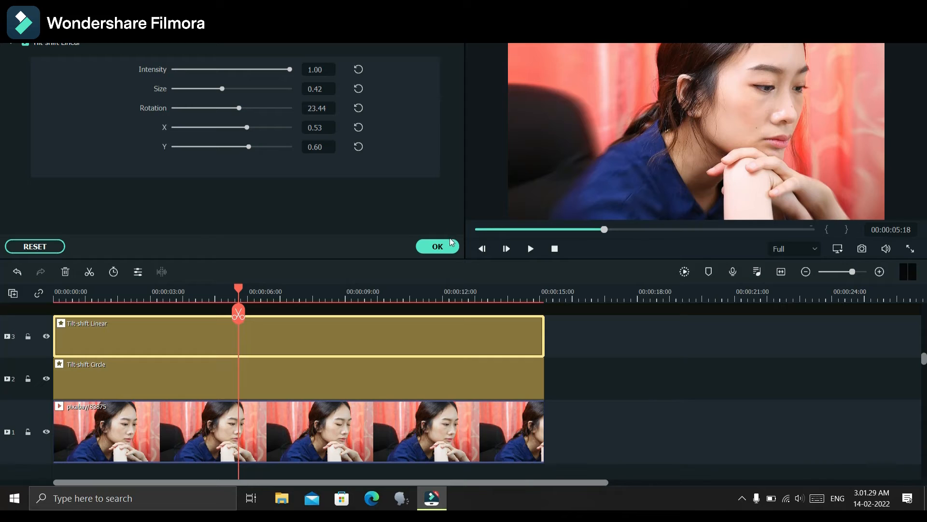
Apply a Tilt-shift Linear size of 0.16 and play the blurred video full screen from the start
click(240, 89)
drag(241, 88, 192, 87)
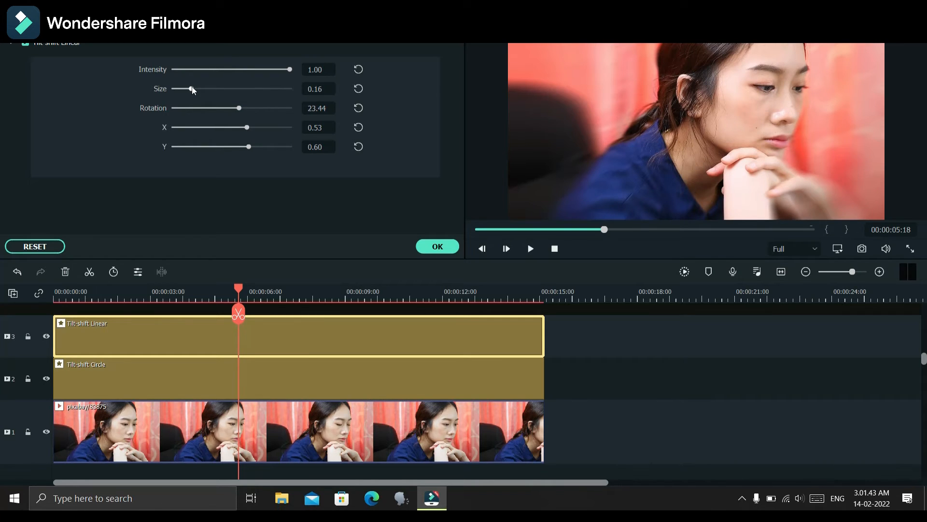
click(438, 246)
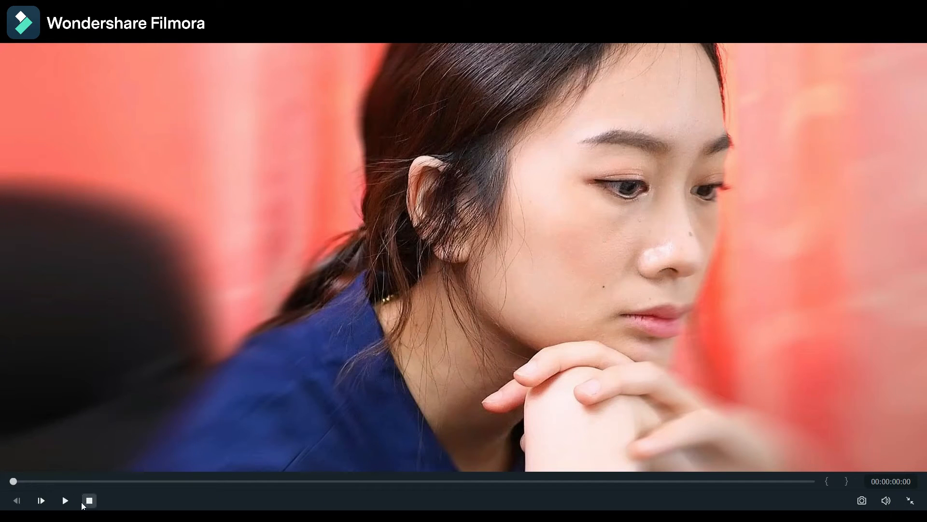
click(65, 501)
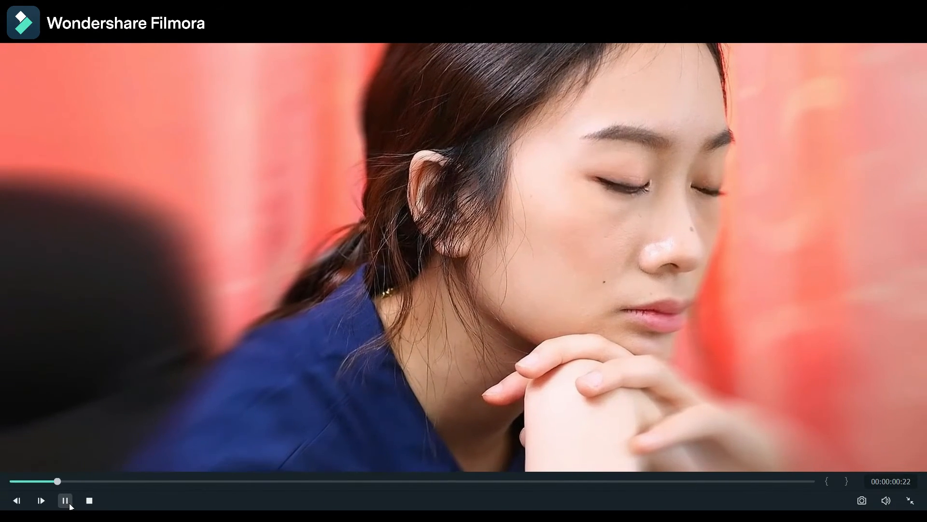